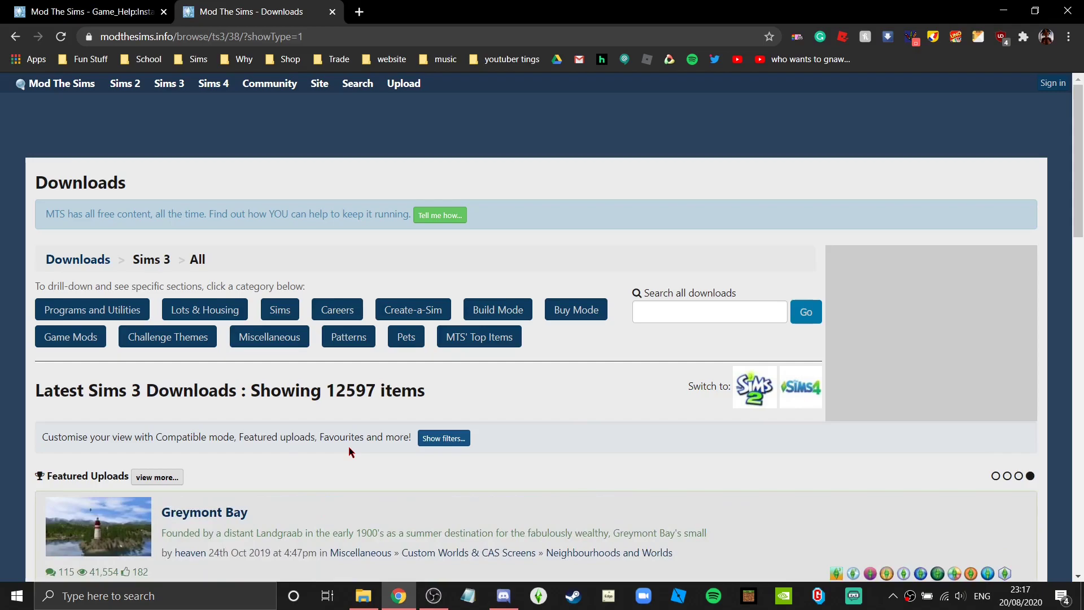
Step: Download FrameworkSetup.zip from step 2 of the Game Help guide on installing Sims 3 packages
click(99, 4)
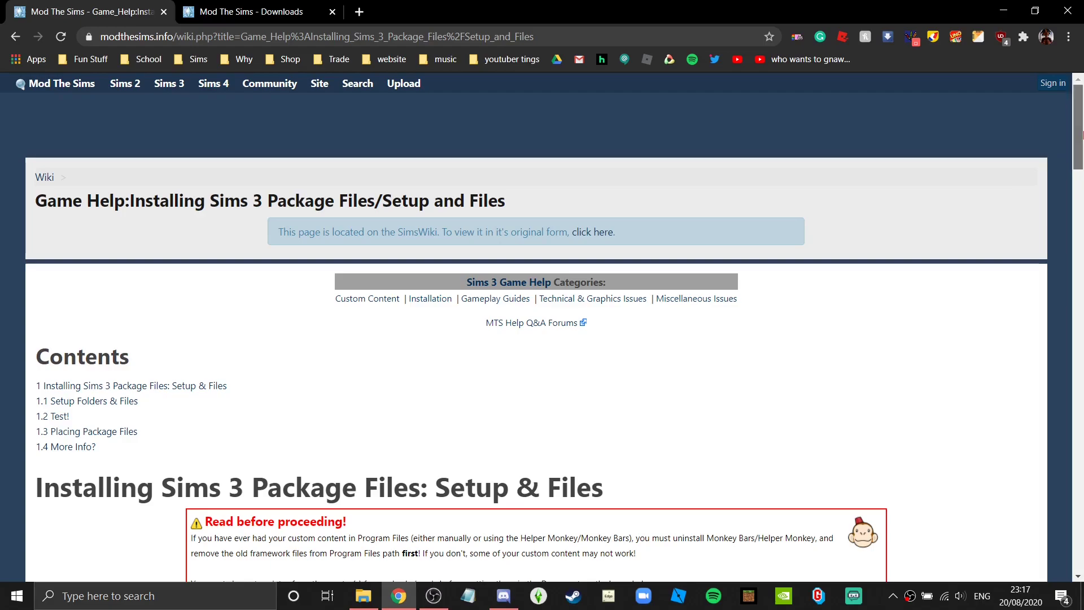
scroll(1080, 164, down, 3)
drag(1082, 166, 1079, 259)
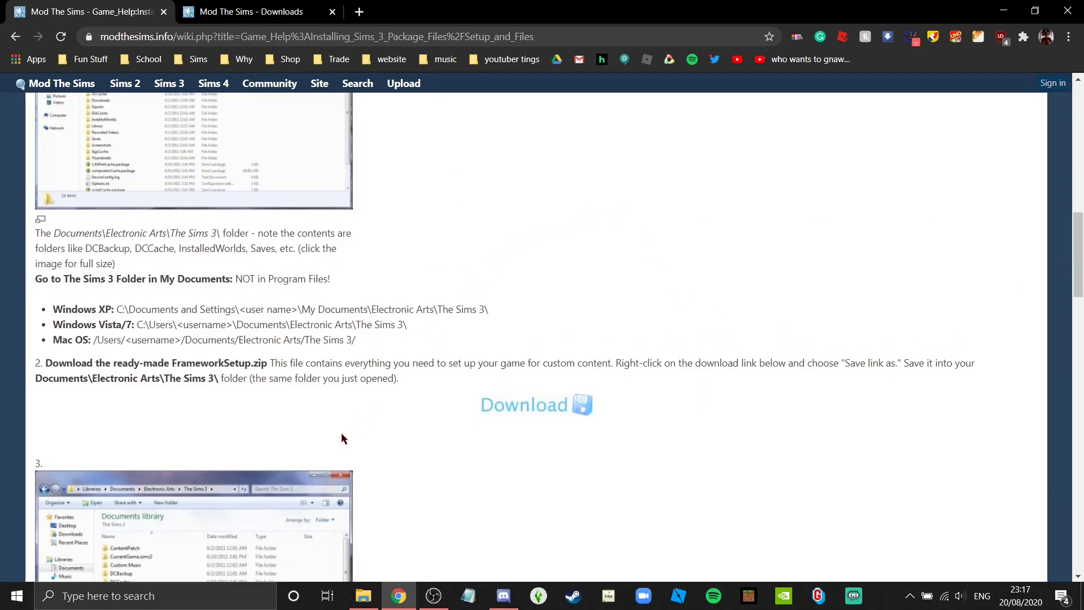
click(488, 402)
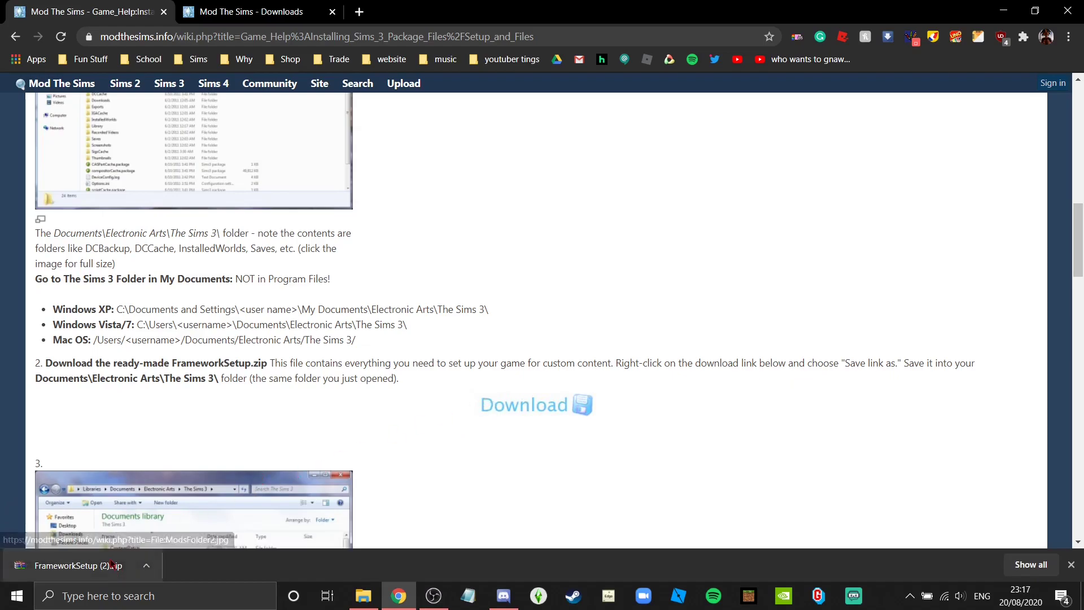
Step: Open FrameworkSetup (2).zip in WinRAR and select the Mods folder inside it
click(73, 565)
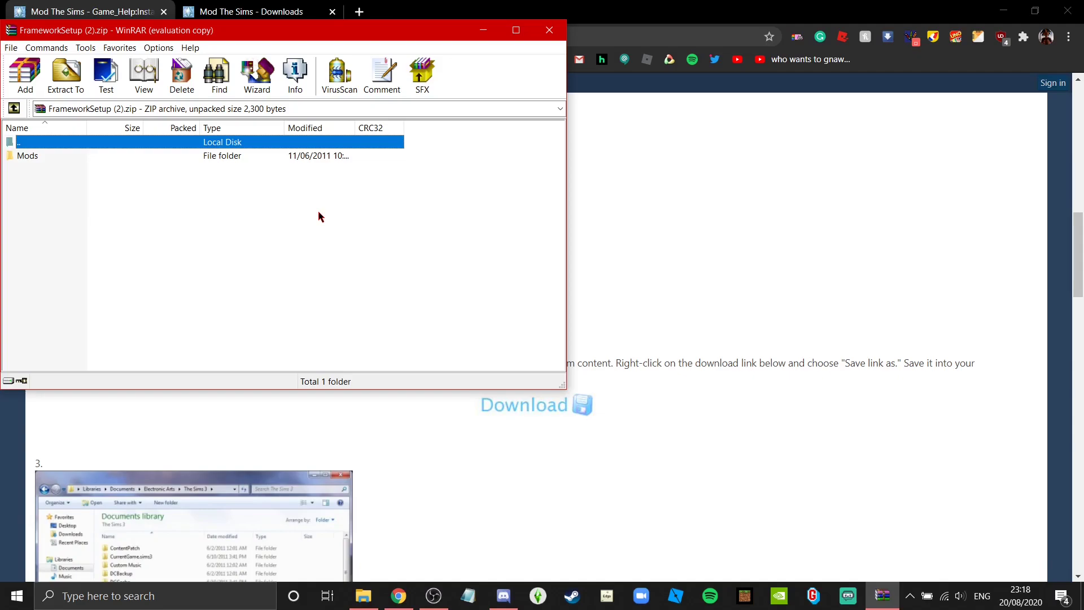
click(157, 155)
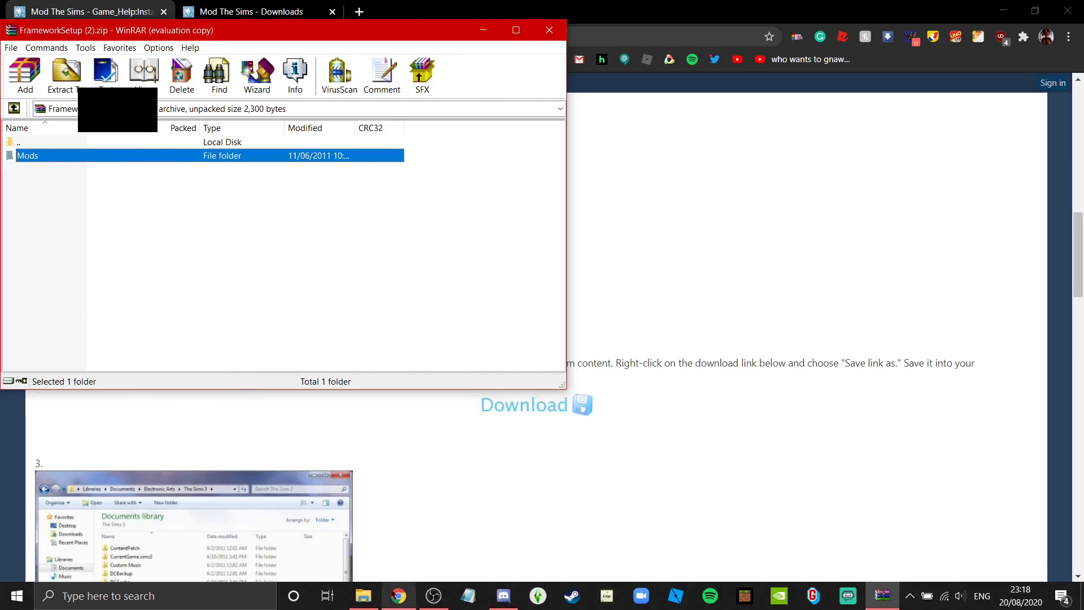
Step: Navigate File Explorer to Documents > Electronic Arts > The Sims 3
mouse_move(372, 595)
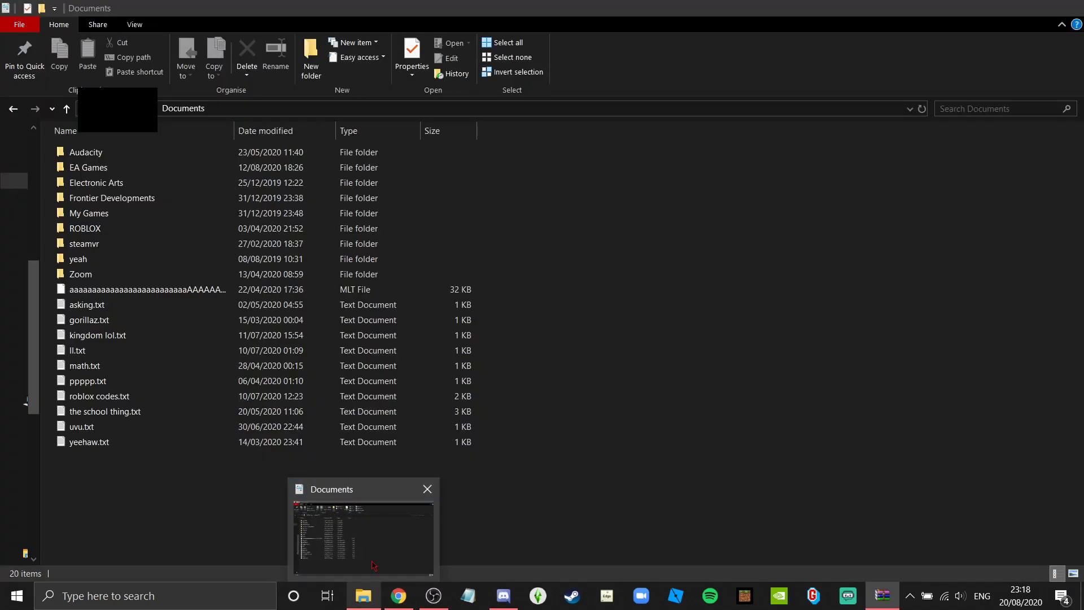
click(372, 564)
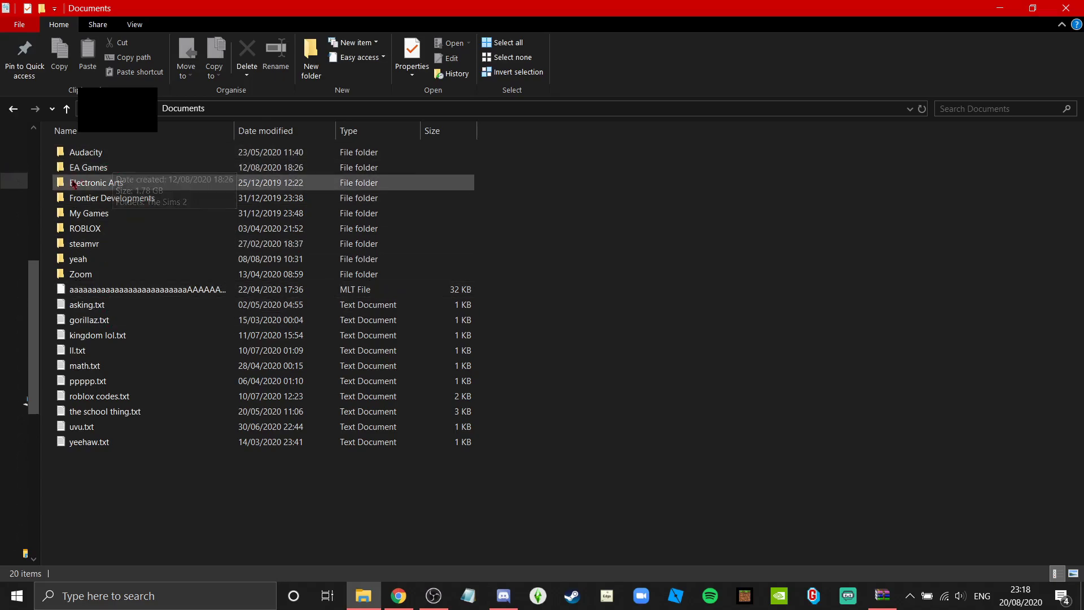
double_click(131, 184)
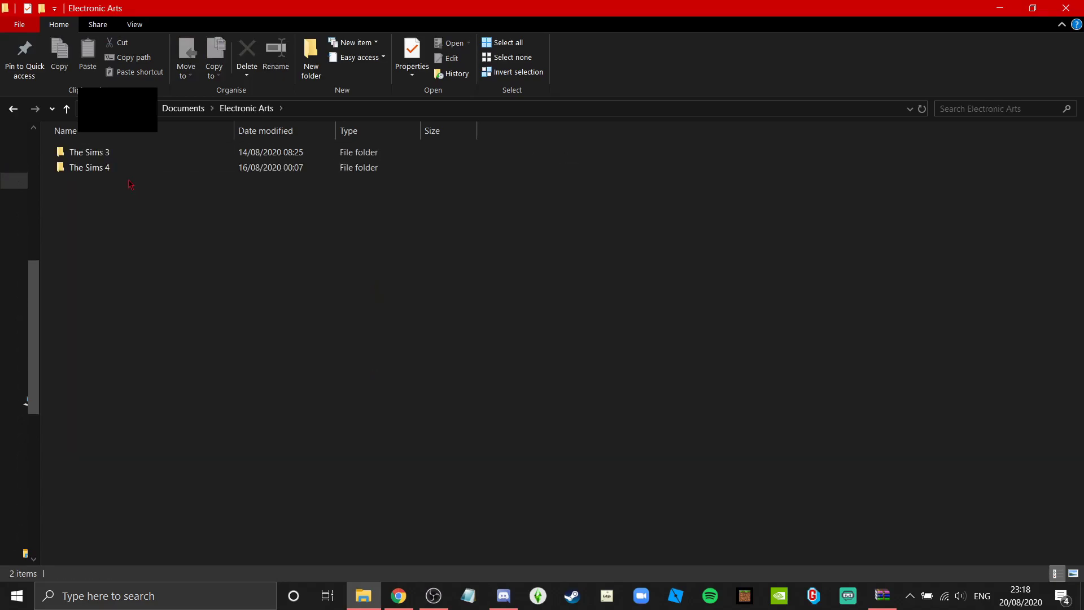
double_click(86, 152)
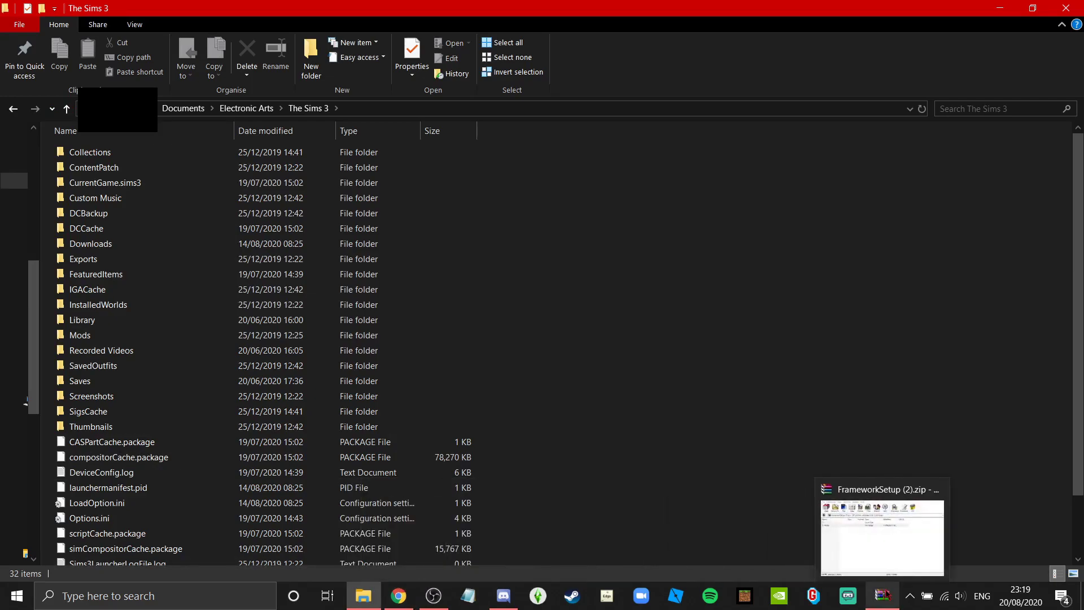
Step: Drag the archive's Mods folder from WinRAR into The Sims 3 folder
click(883, 597)
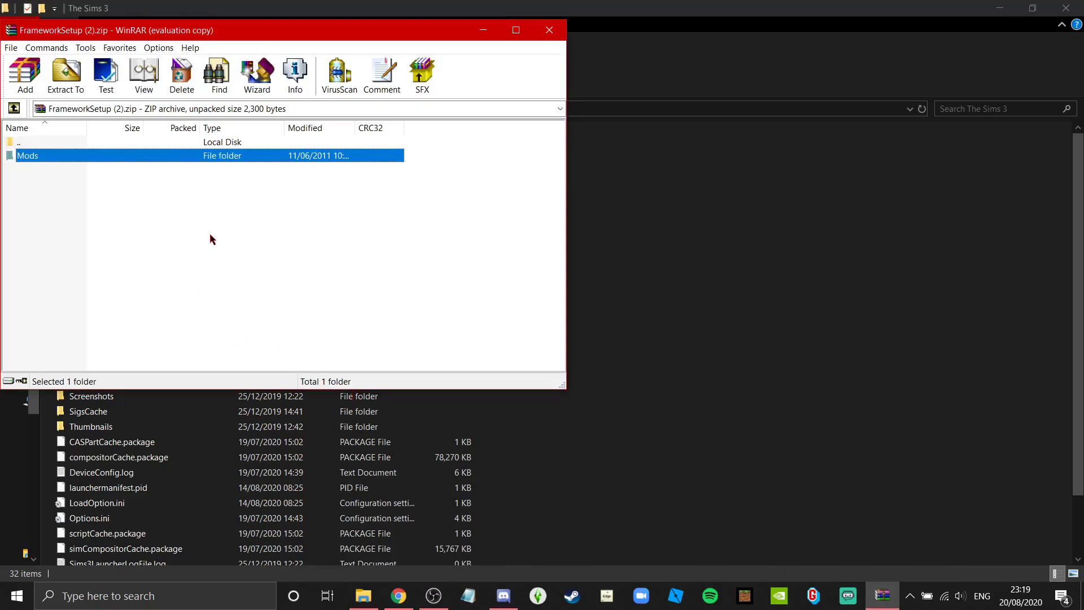
drag(123, 156, 81, 161)
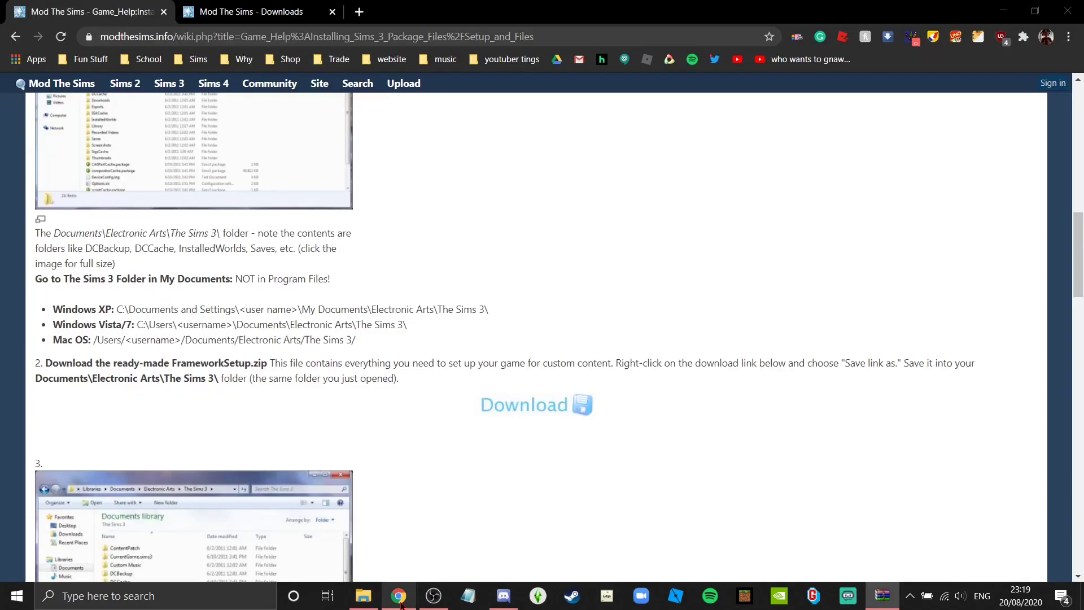
click(399, 596)
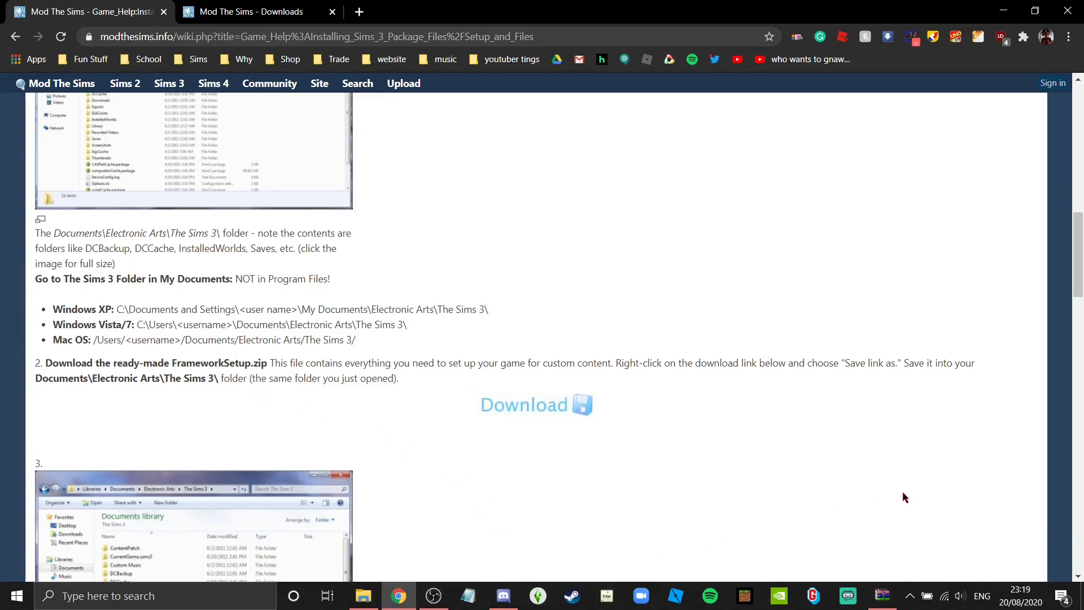
Step: Browse the archive's Mods\Packages folder to check nointro.package and the other package
click(883, 595)
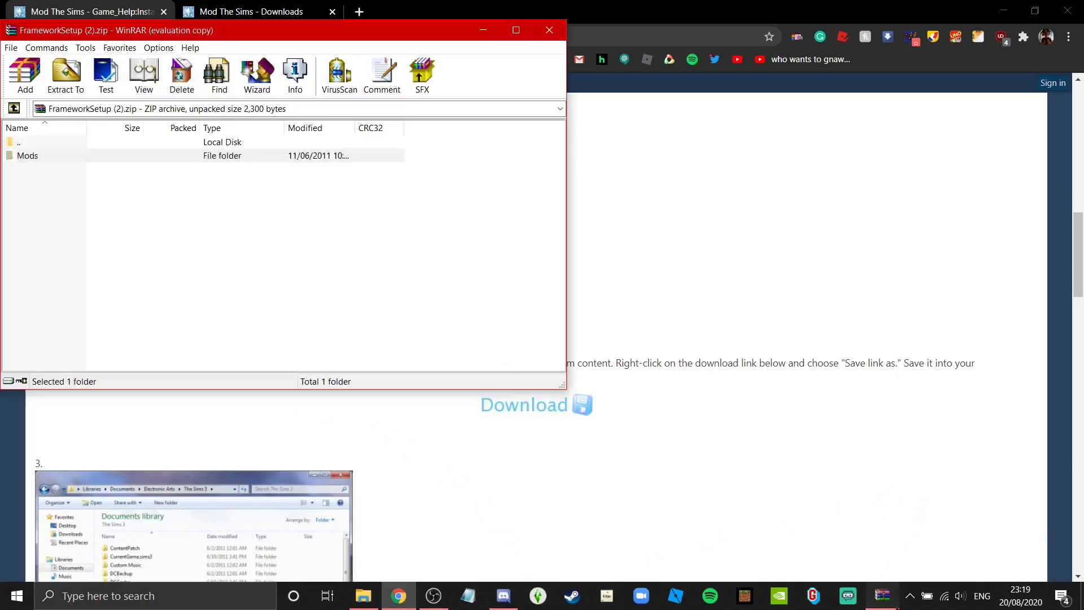
double_click(134, 157)
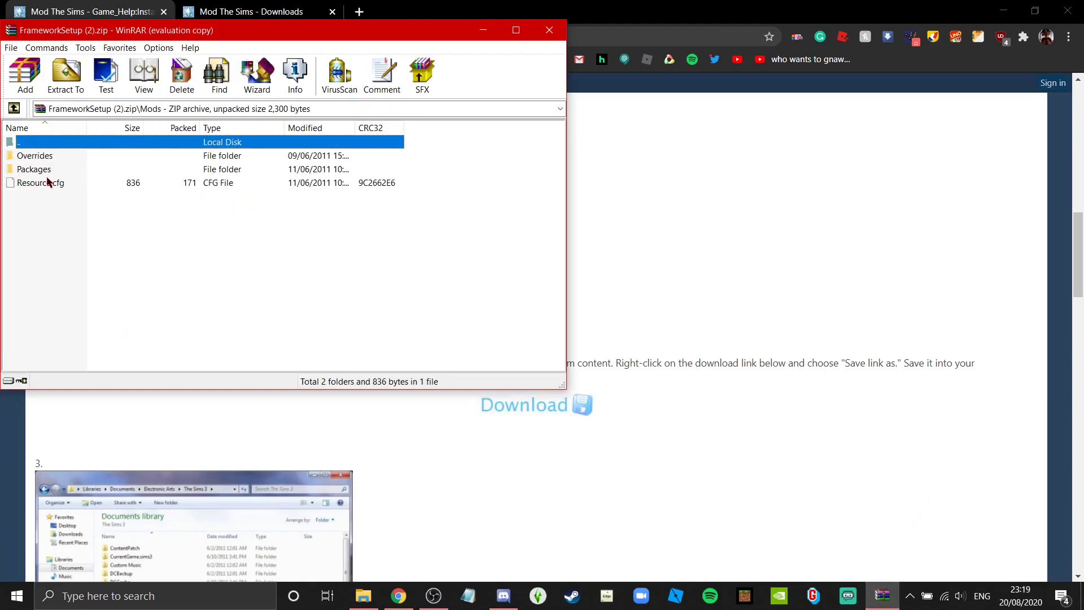
double_click(30, 171)
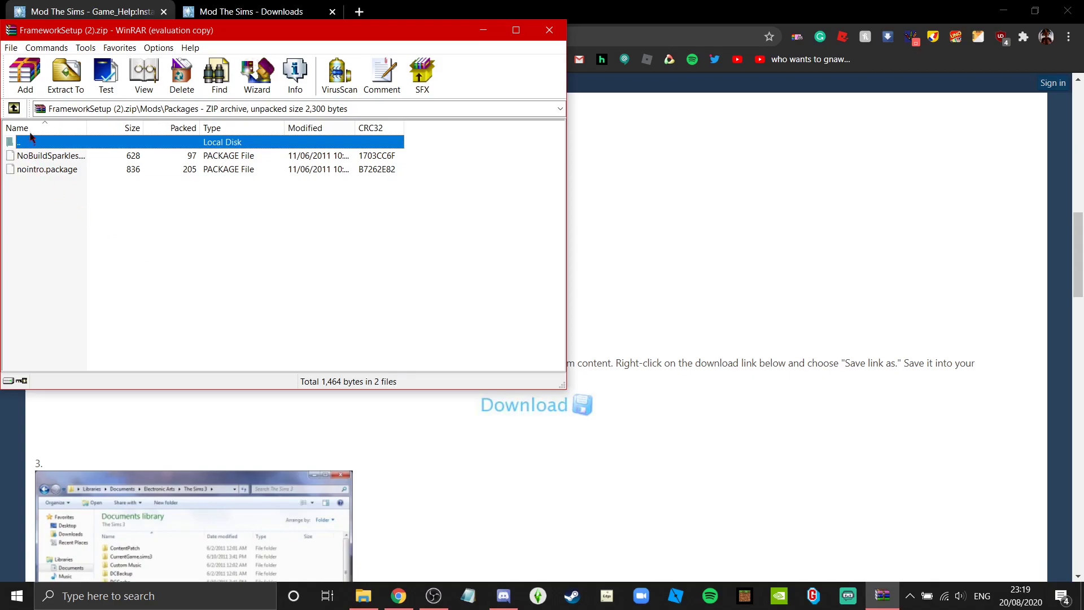
click(14, 109)
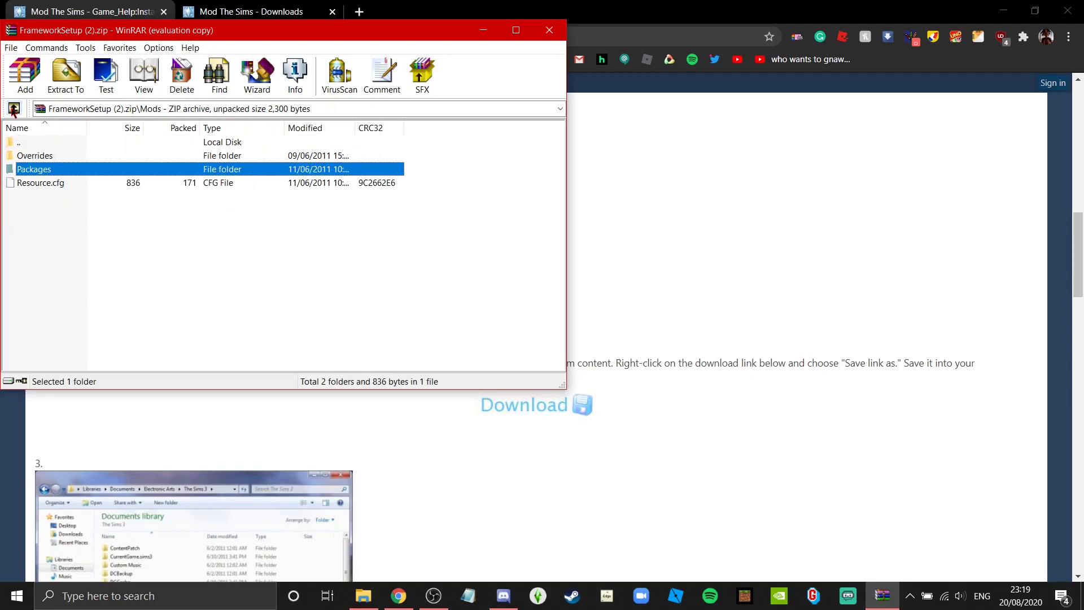
double_click(24, 170)
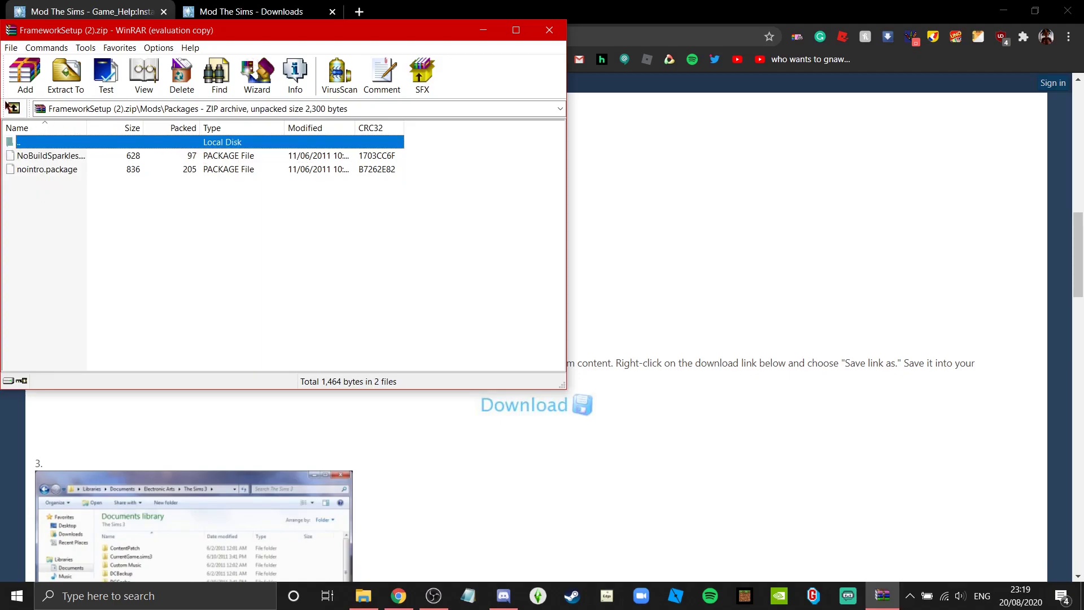
click(12, 108)
Step: Go to the Sims 3 downloads page and find the Job Overhaul featured upload
click(764, 472)
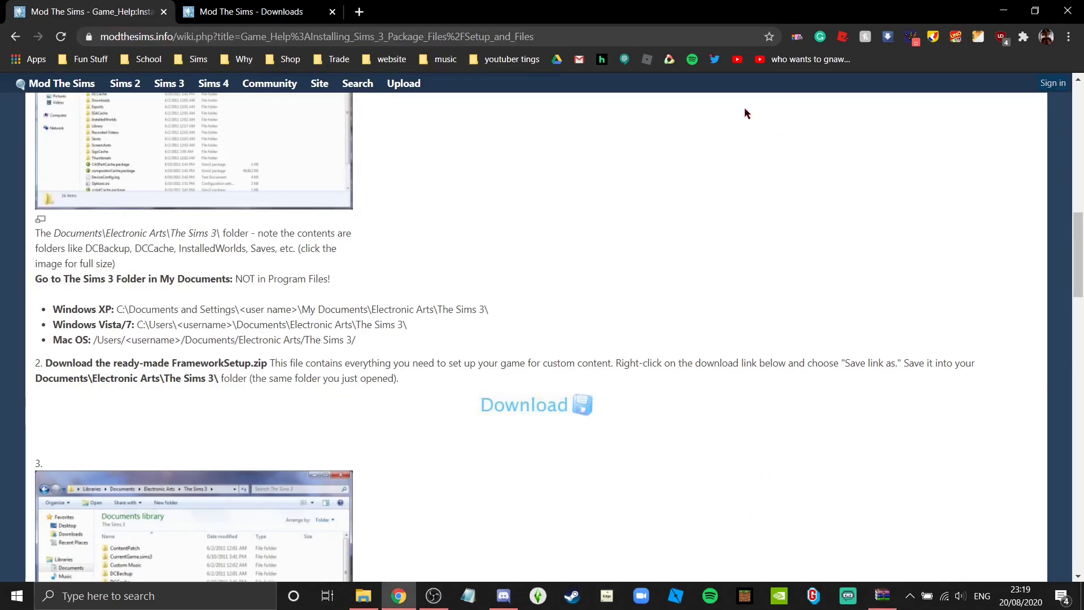
click(254, 11)
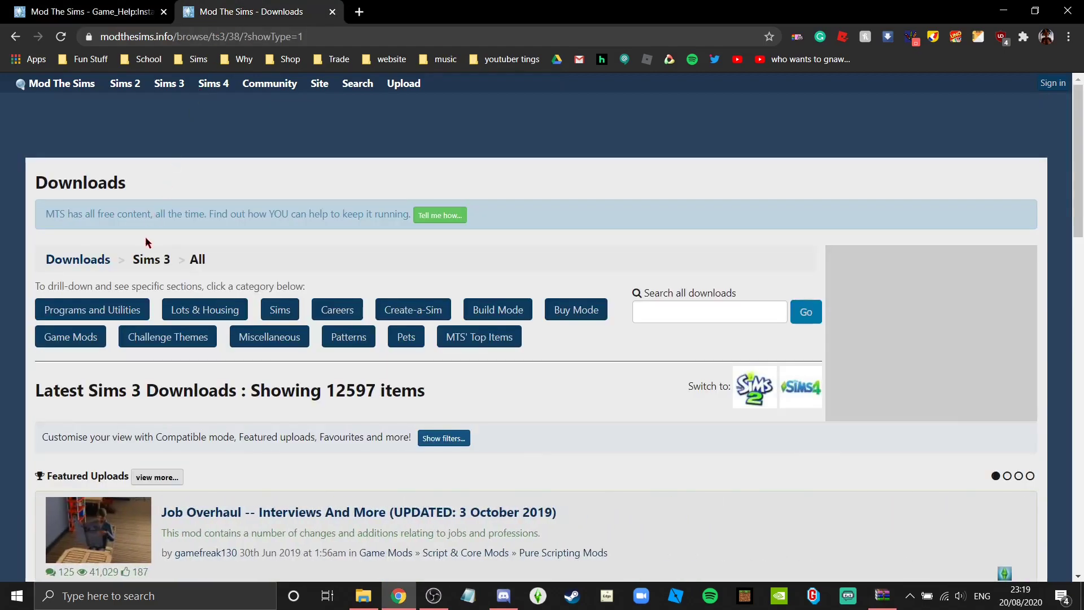
drag(1080, 126, 1081, 127)
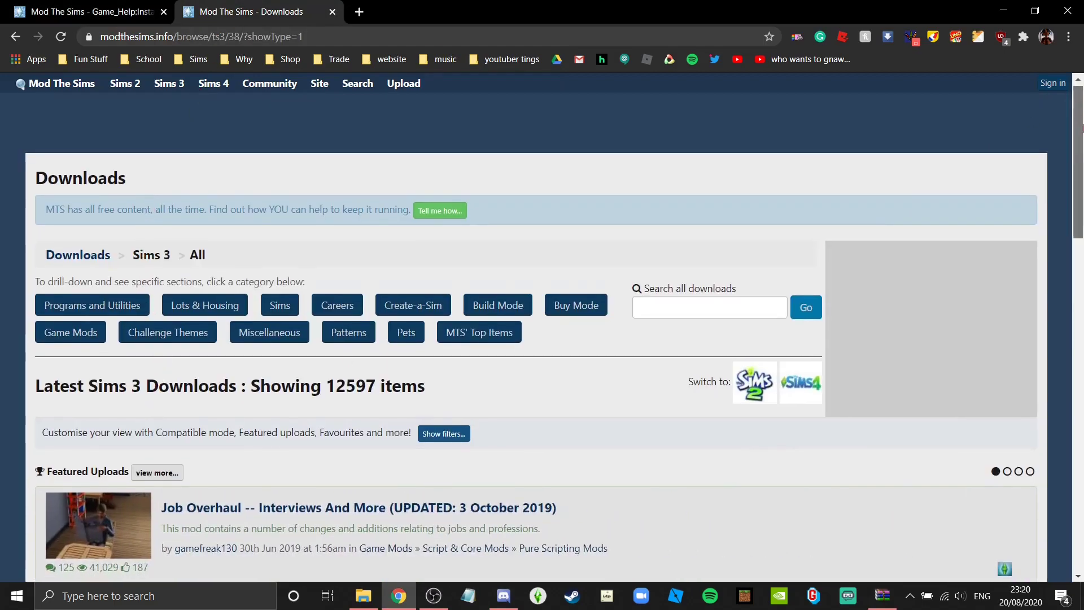
scroll(1081, 125, down, 1)
scroll(1080, 119, up, 1)
scroll(1079, 108, down, 1)
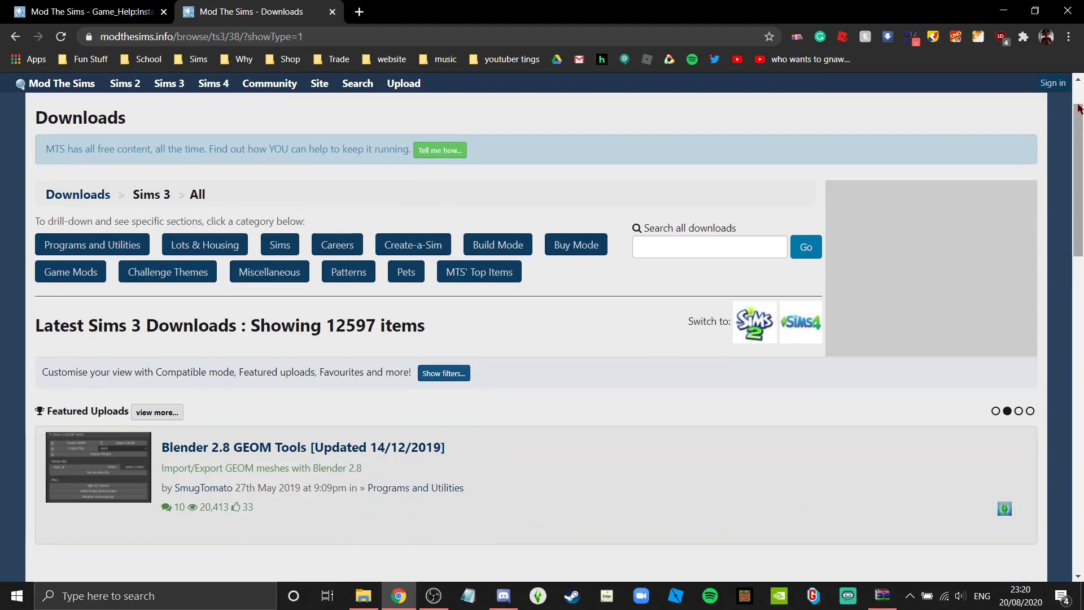
click(169, 84)
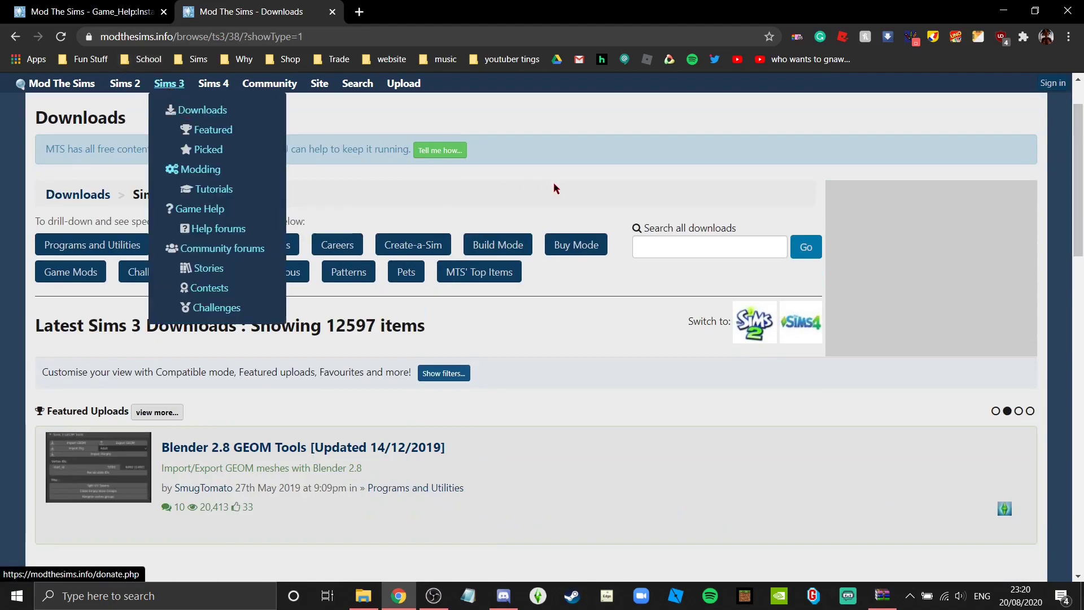
click(564, 198)
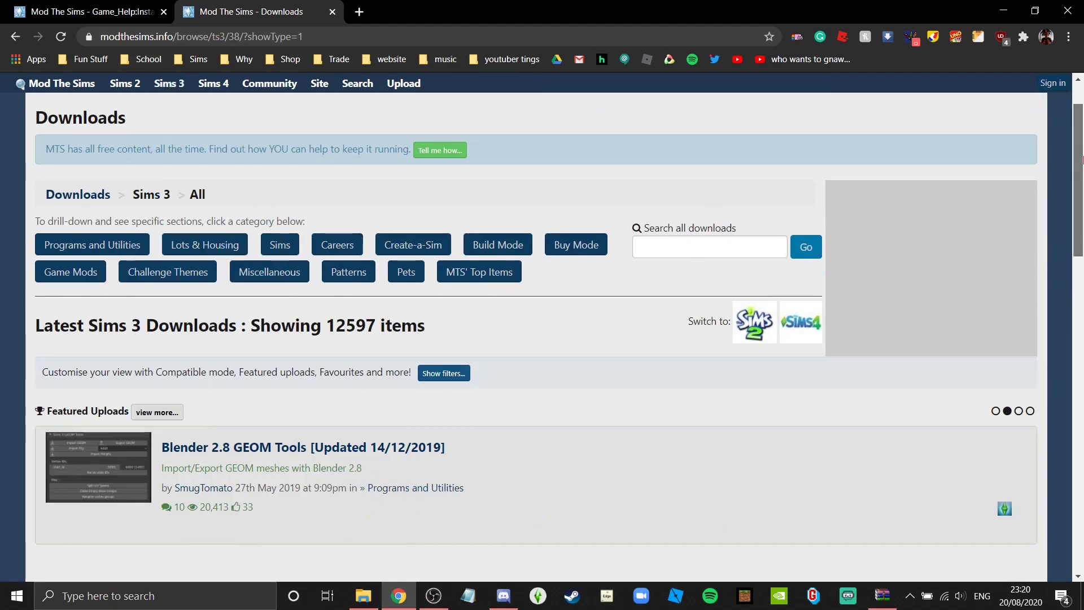
drag(1081, 160, 994, 213)
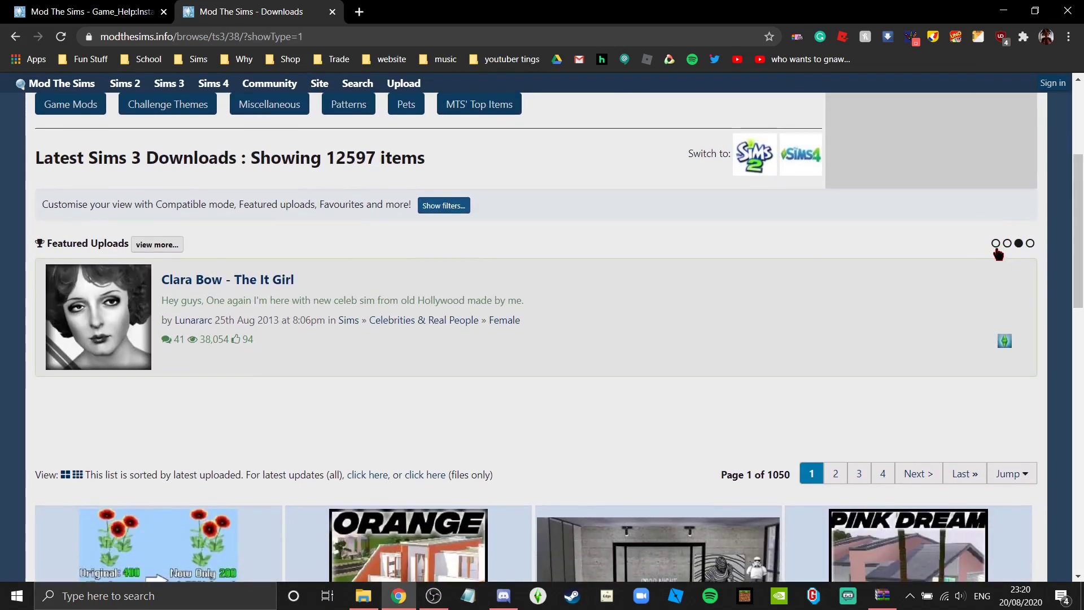
click(996, 244)
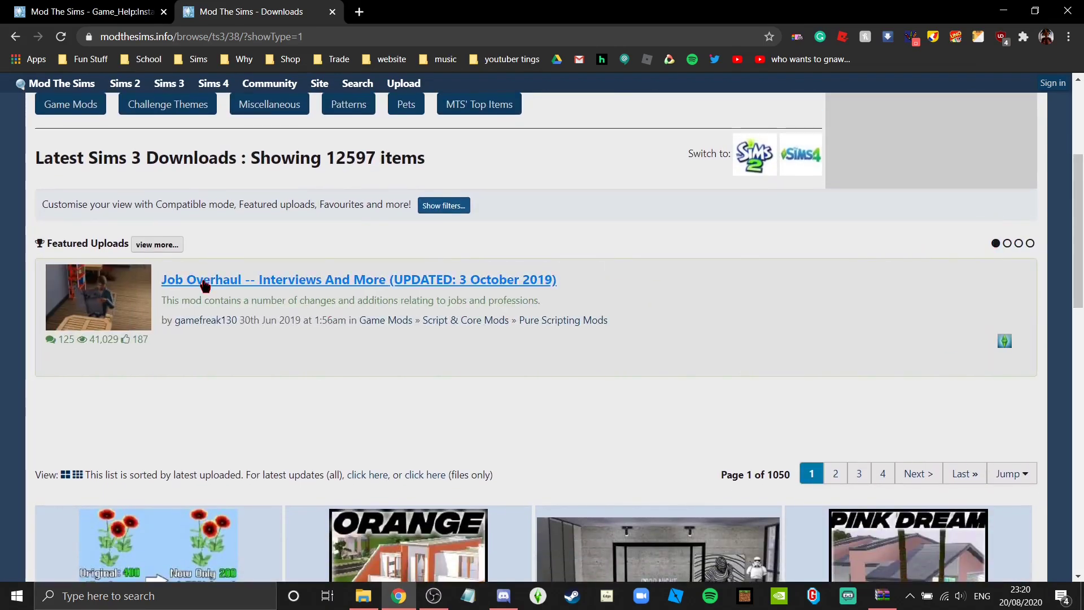
Step: Download Gamefreak130_JobOverhaul.rar from the mod's Files tab and open it in WinRAR
click(203, 283)
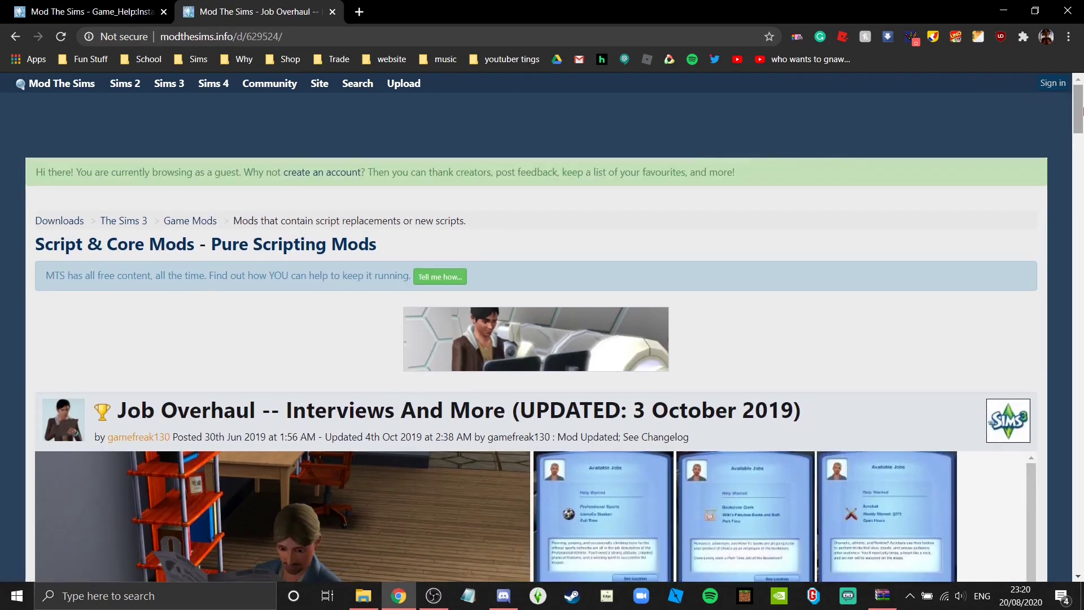
drag(1082, 110, 1071, 159)
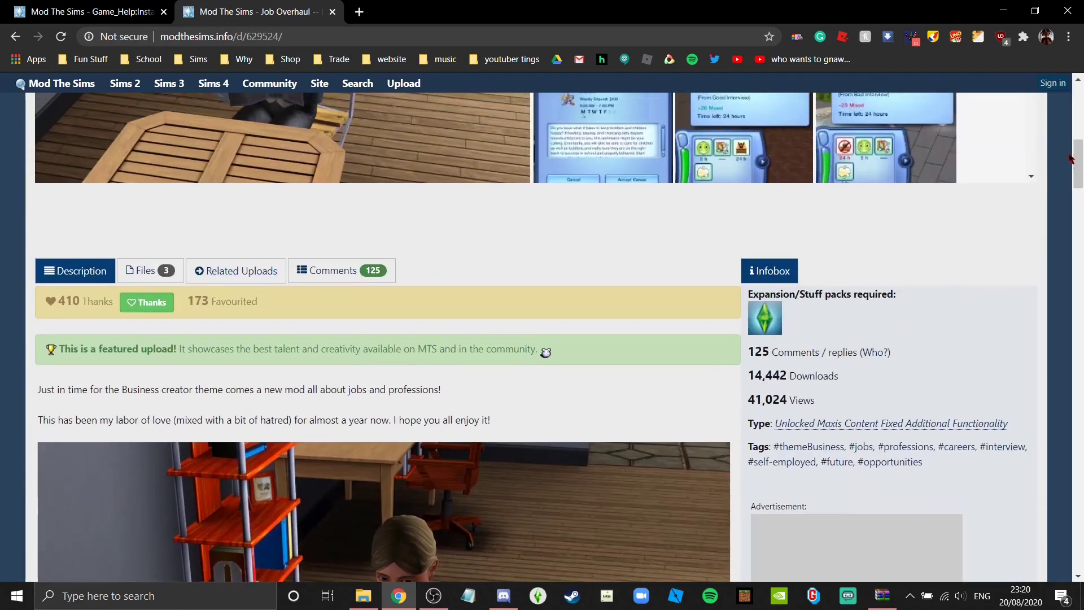
click(150, 276)
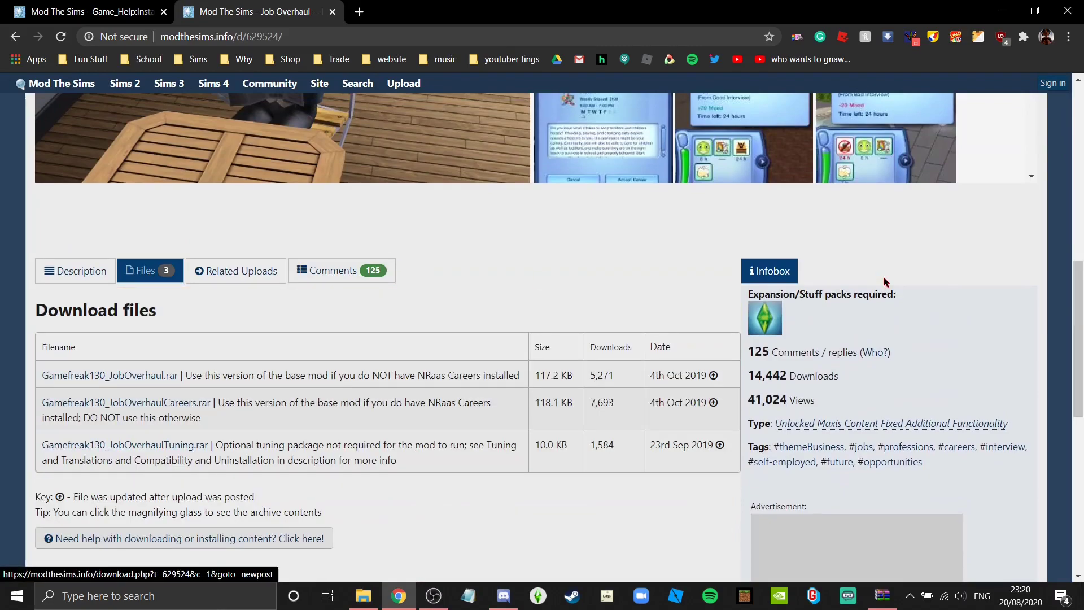
click(130, 376)
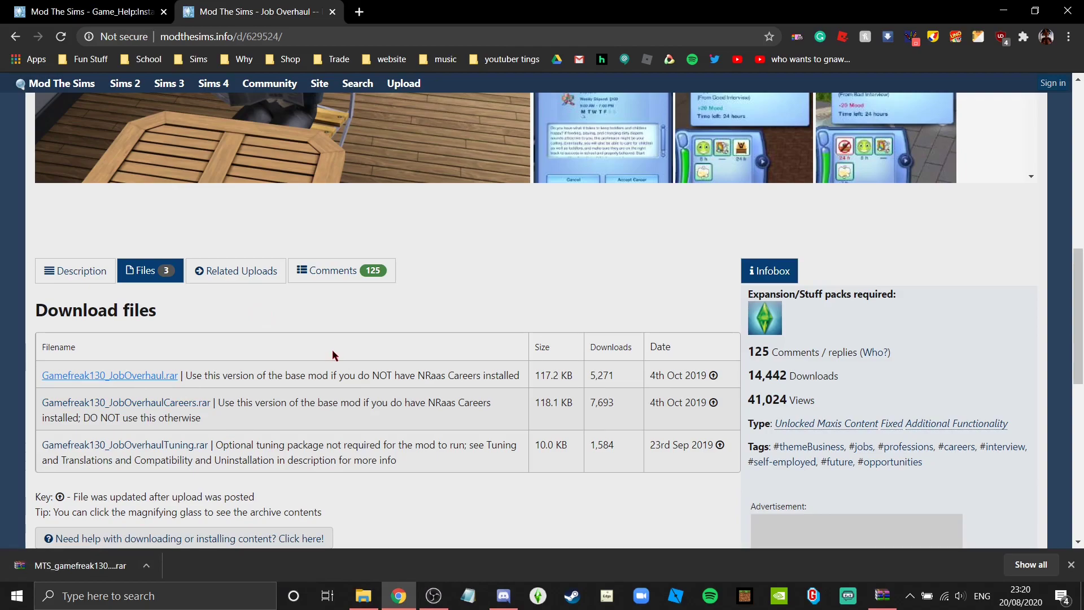
click(112, 566)
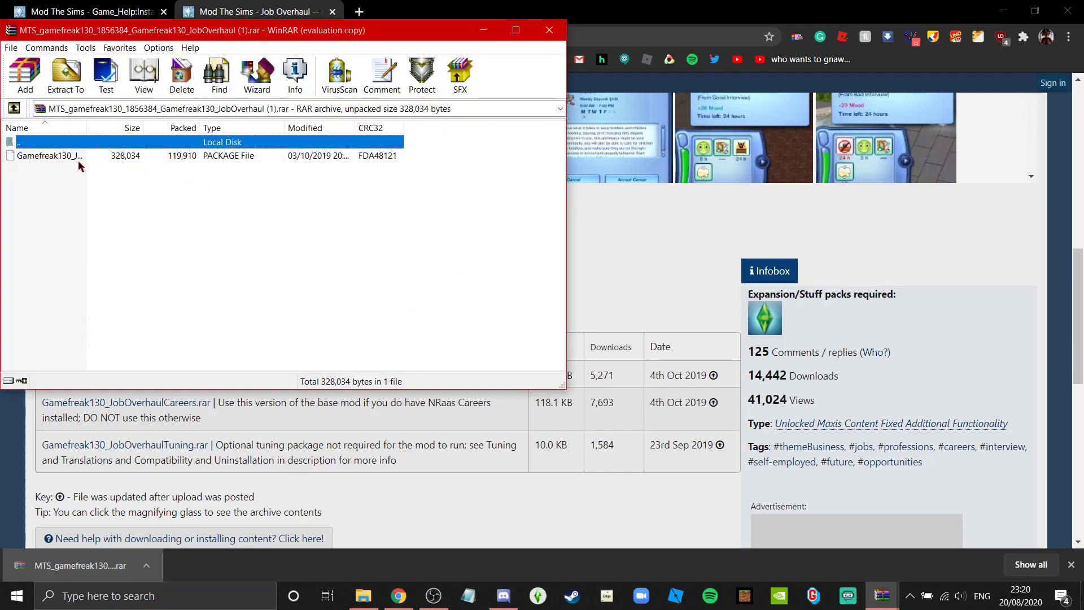
Step: Add the Gamefreak130 Job Overhaul package to FrameworkSetup (2).zip's Mods\Packages folder and confirm with OK
click(185, 236)
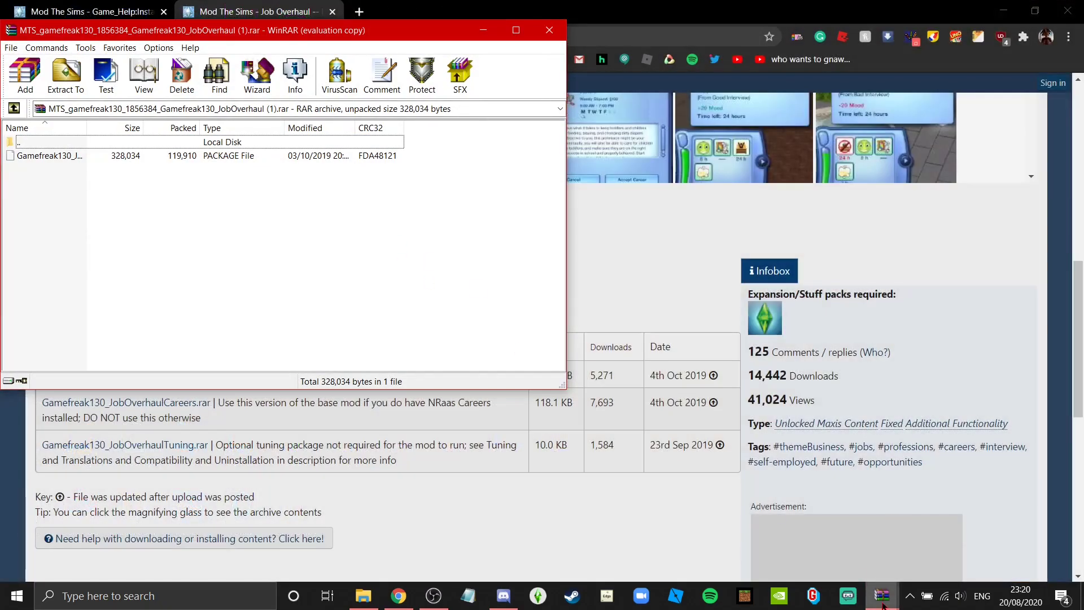
mouse_move(882, 604)
click(855, 549)
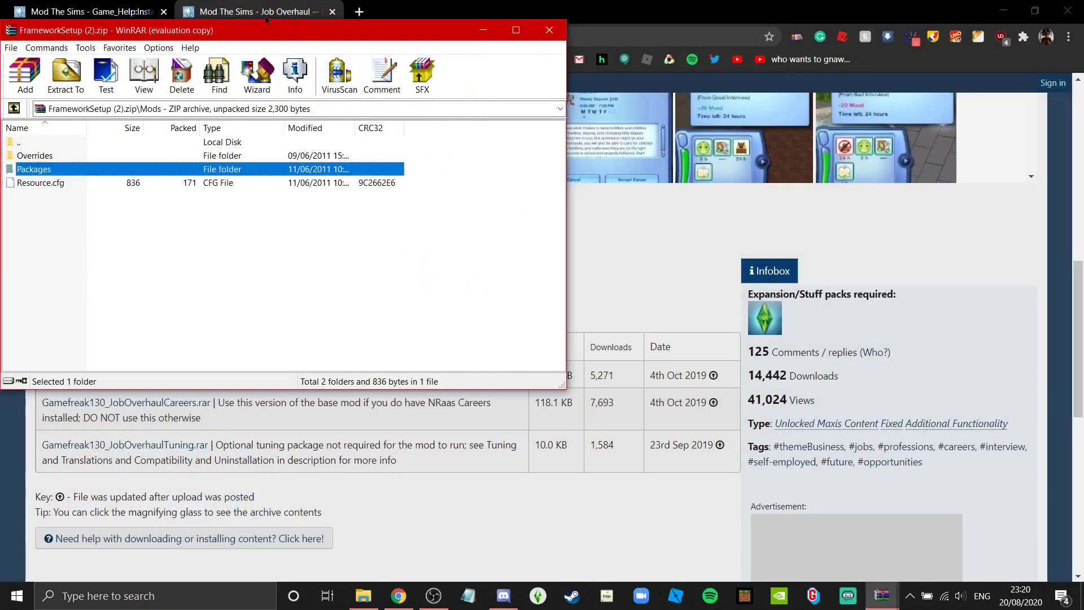
drag(266, 20, 739, 97)
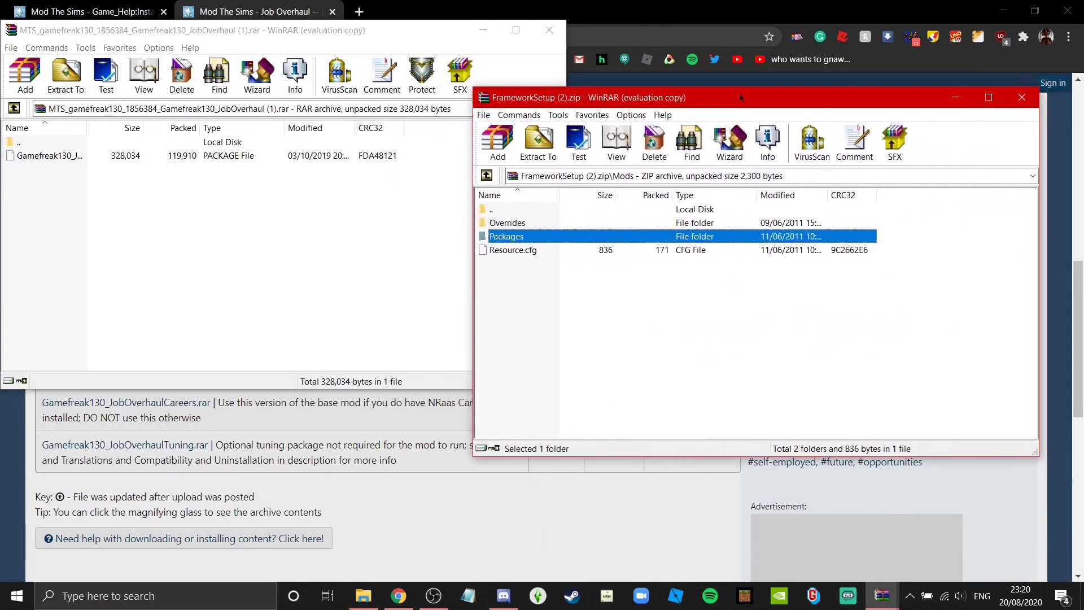
double_click(511, 236)
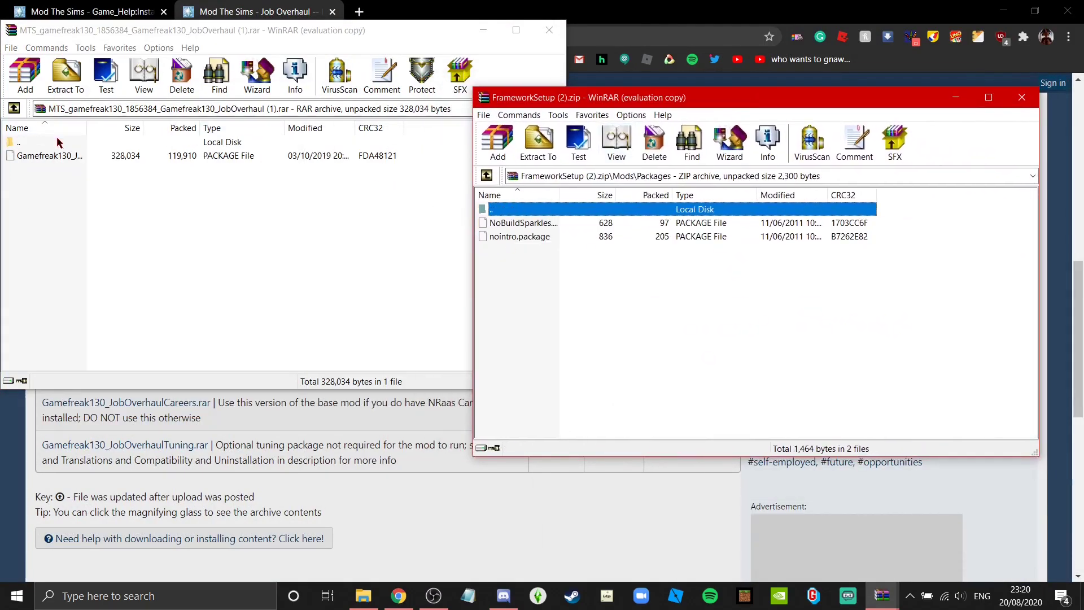
drag(58, 157, 666, 339)
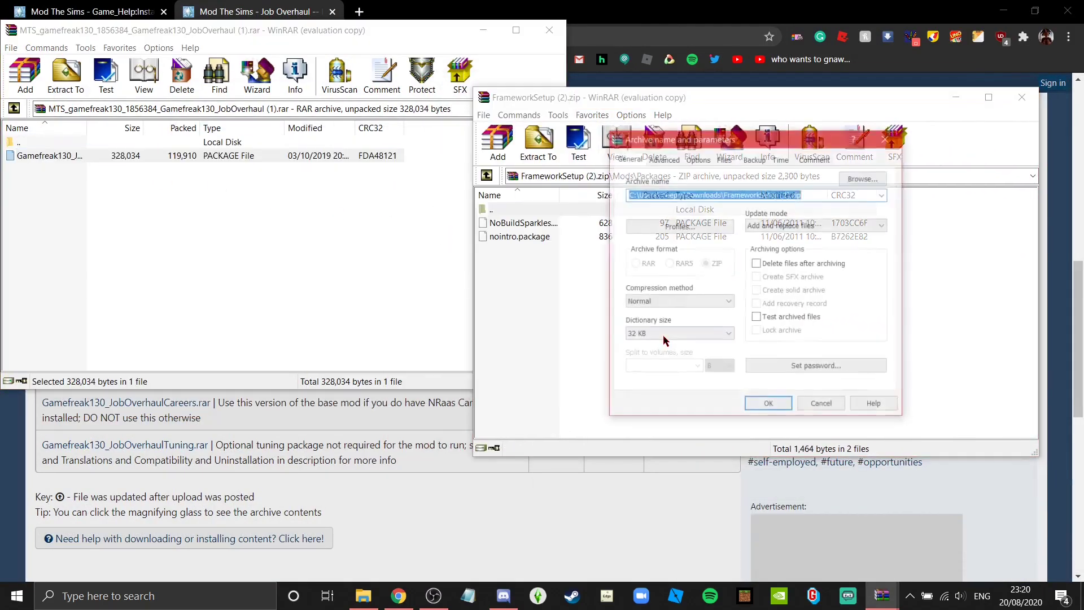
click(765, 402)
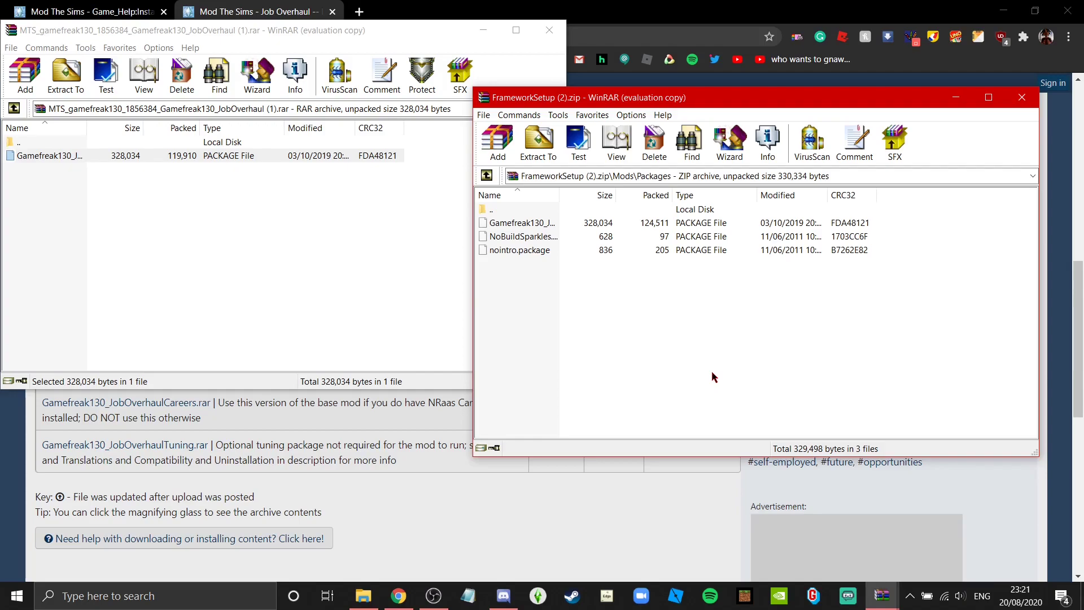
Step: Close the Job Overhaul archive and FrameworkSetup (2).zip WinRAR windows
click(549, 30)
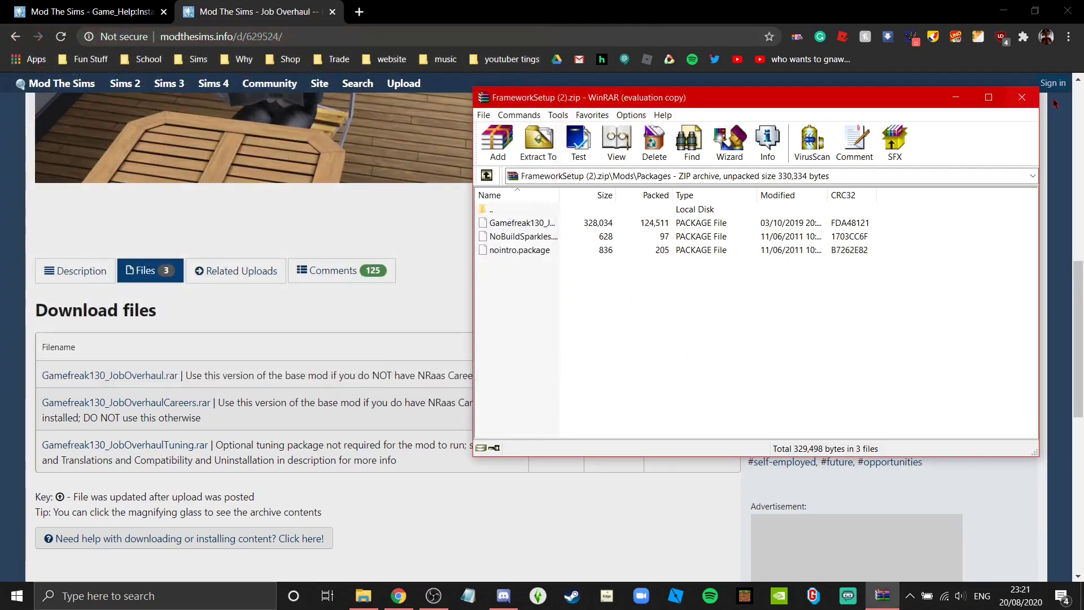
click(1022, 97)
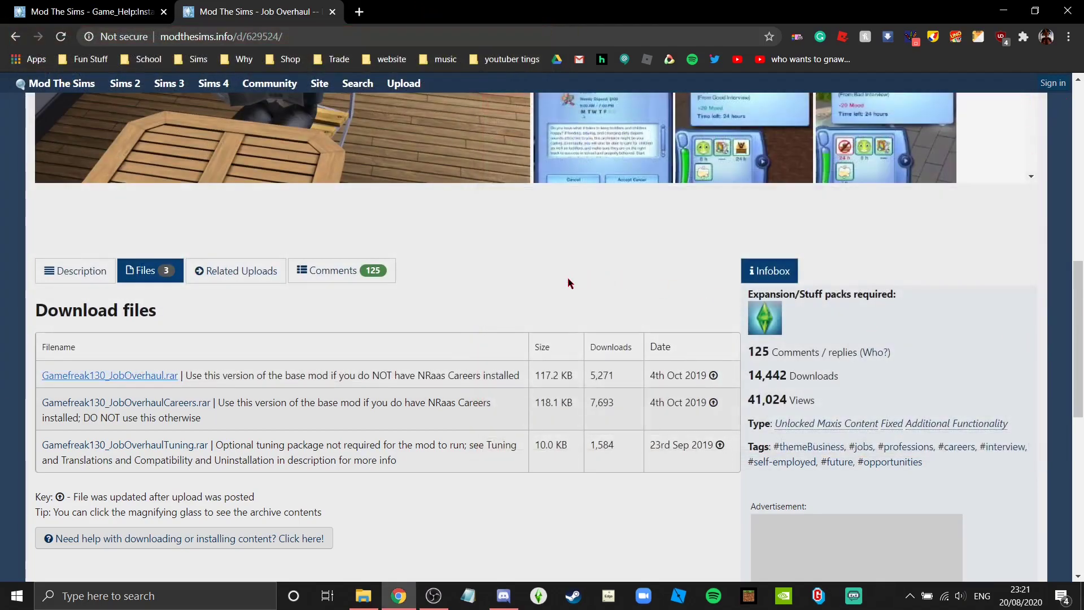